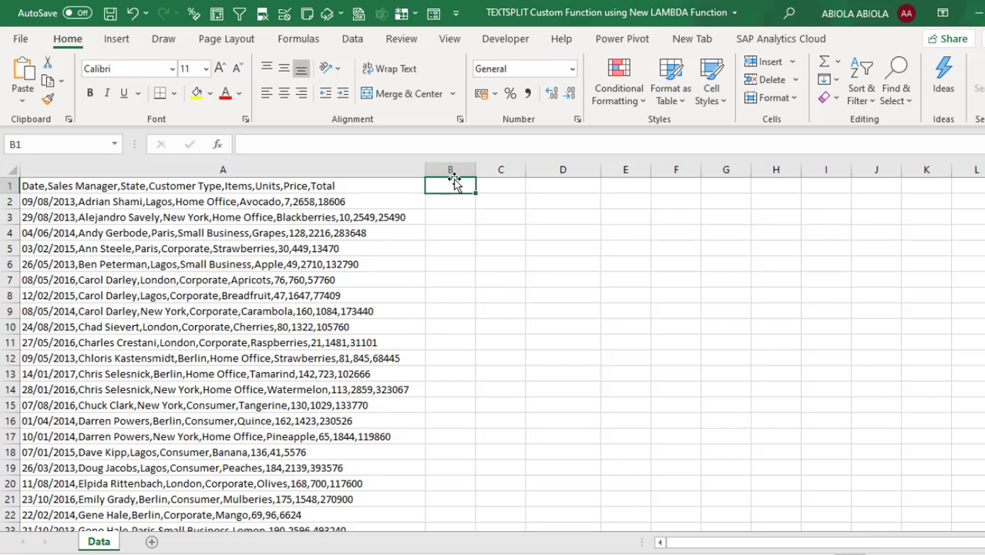
# Step: Start an =LAMBDA formula in B1, then discard it after the missing-parenthesis warning
pyautogui.write('=LAM')
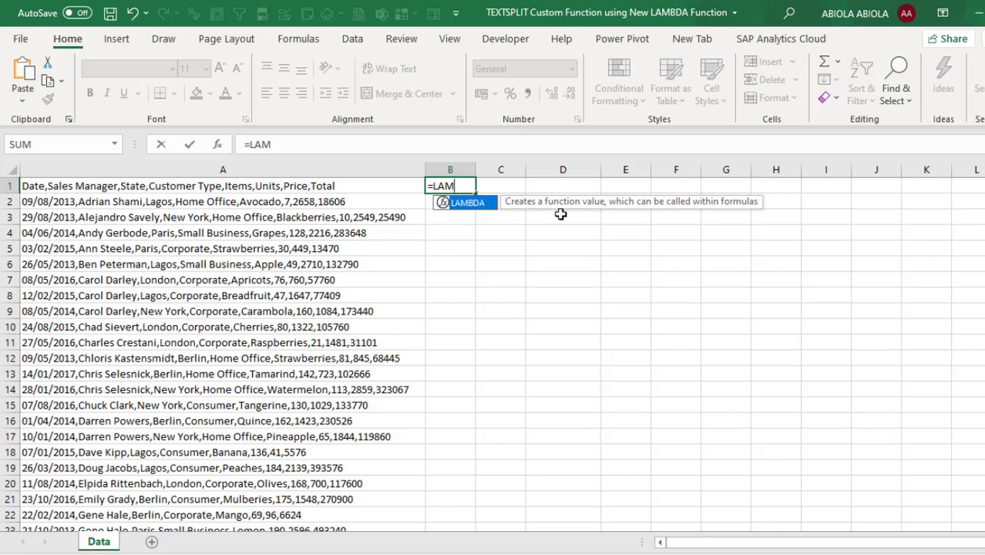
pyautogui.press('Tab')
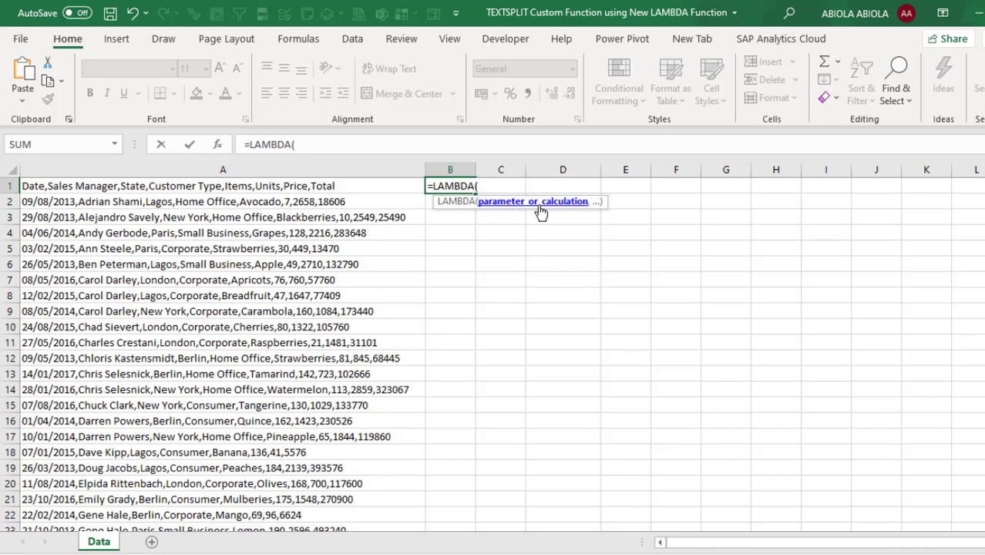
pyautogui.press('Return')
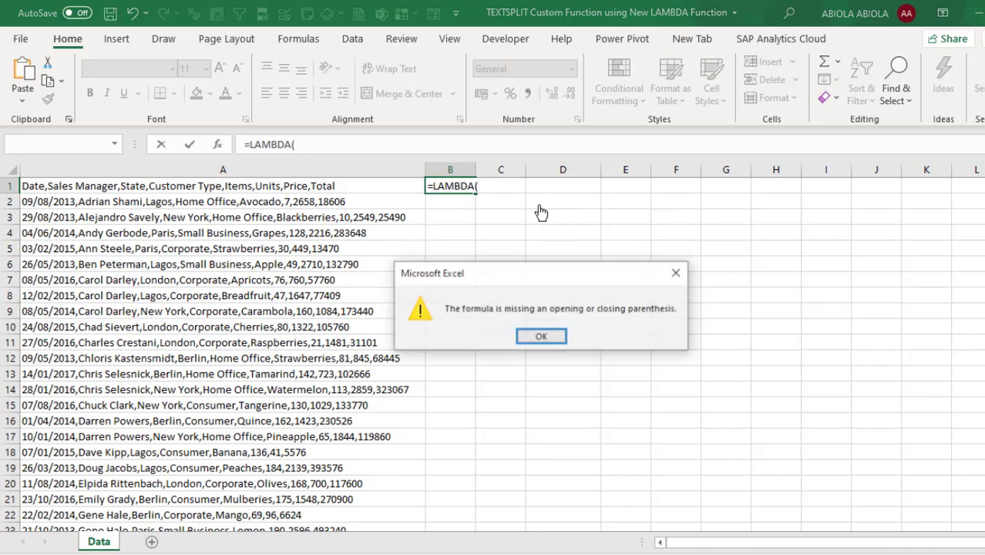
pyautogui.press('Return')
pyautogui.press('Escape')
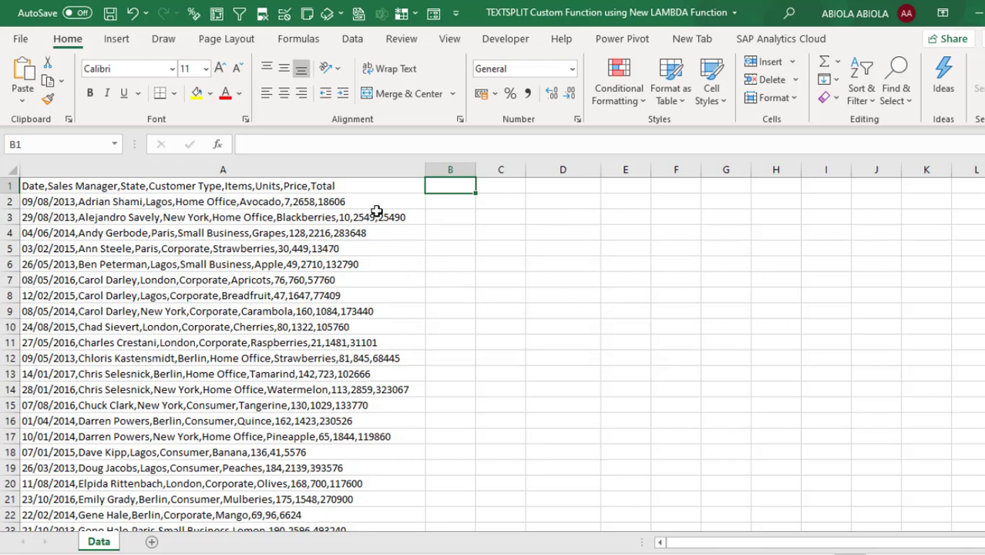
pyautogui.click(350, 212)
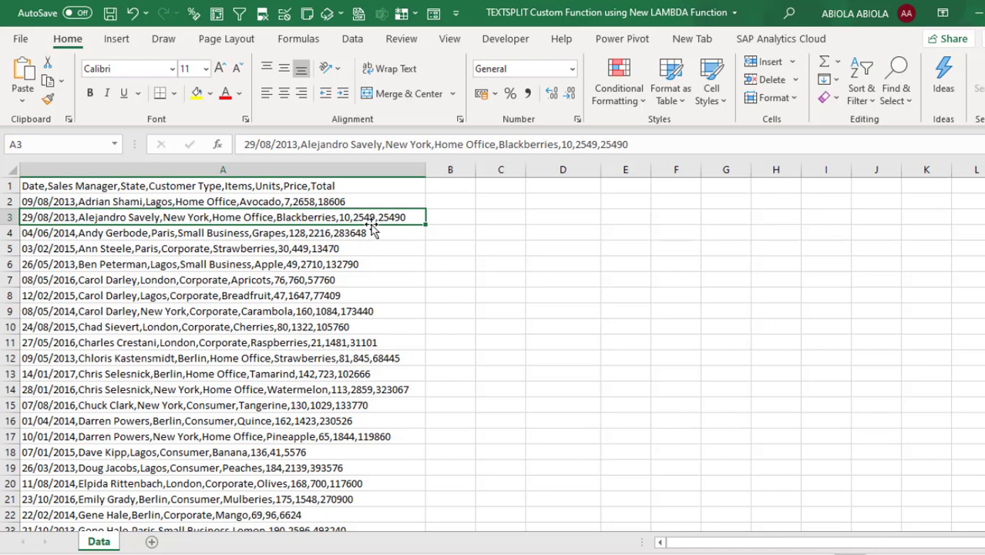
# Step: With B1 selected, define a new name TEXTSPLIT and select its existing =Data!$B$1 reference
pyautogui.click(442, 181)
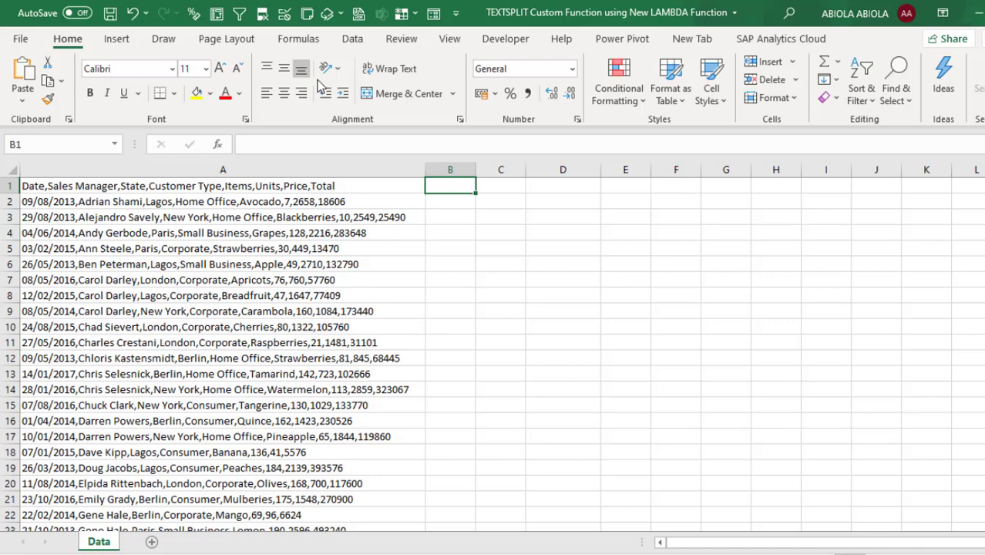
pyautogui.click(308, 42)
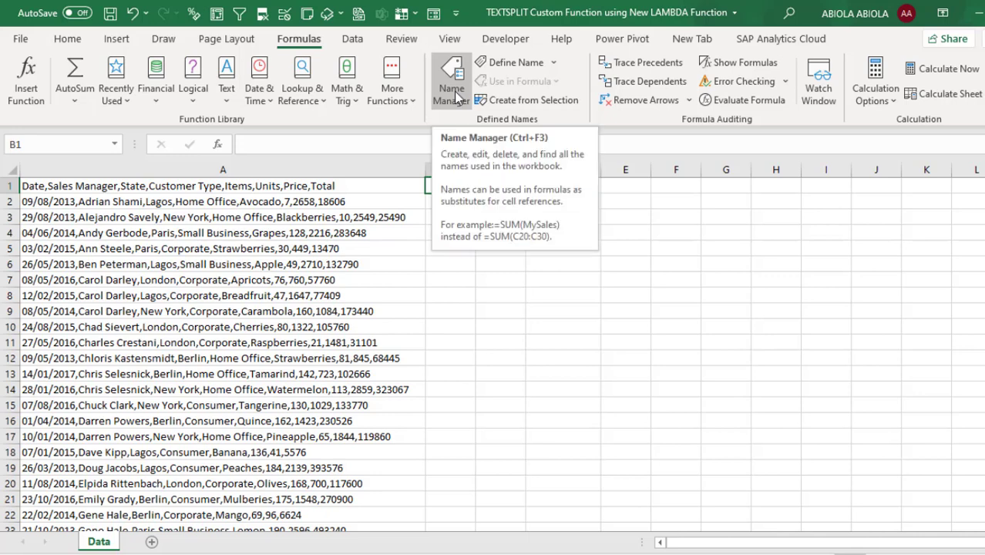
pyautogui.click(499, 63)
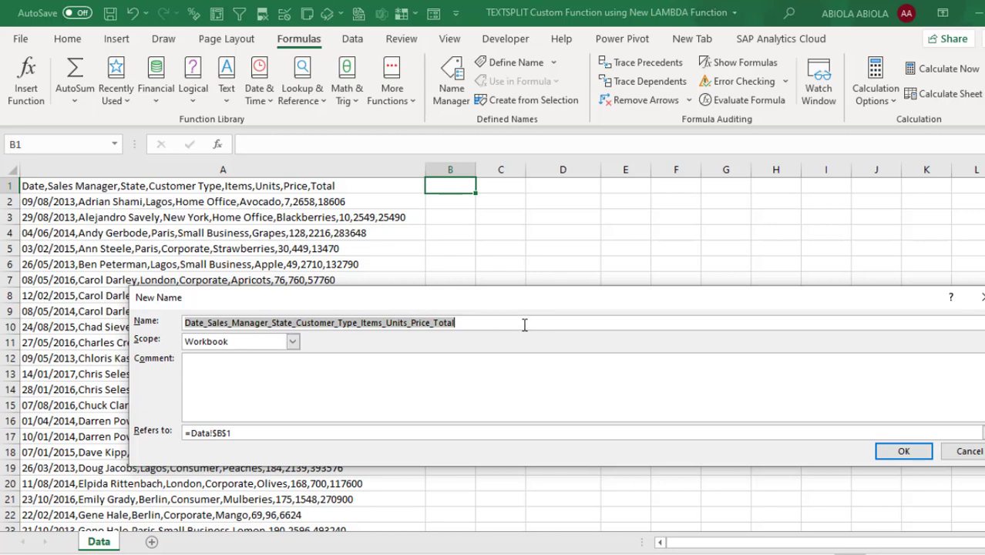
pyautogui.write('TE')
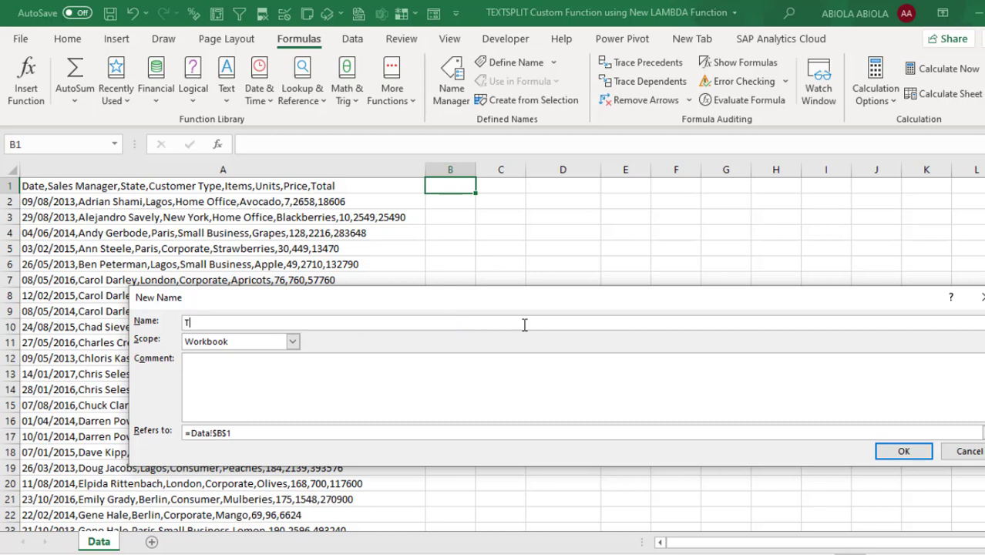
pyautogui.press('BackSpace')
pyautogui.write('EXTSPLIT')
pyautogui.click(264, 434)
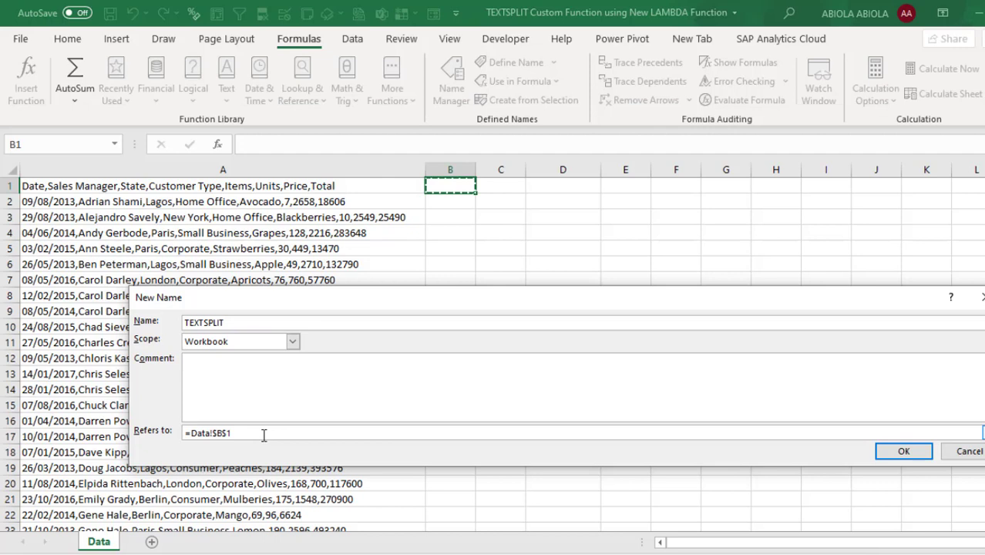
pyautogui.moveTo(257, 436); pyautogui.dragTo(185, 436)
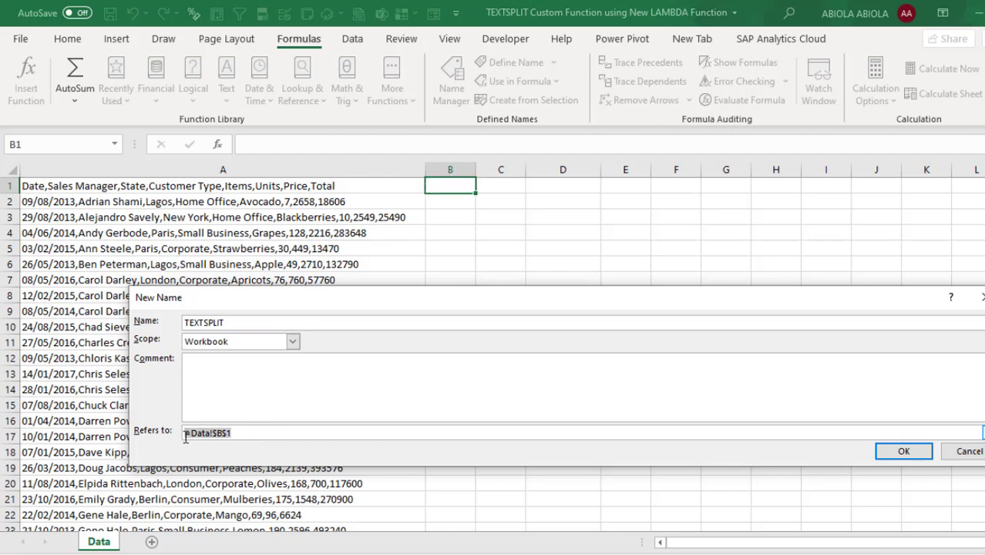
# Step: Enter =LAMBDA(splitmydataintocolumns,FILTERXML("<Y><Z>"&SUBSTITUTE( as the name's Refers to formula
pyautogui.write('=LAM')
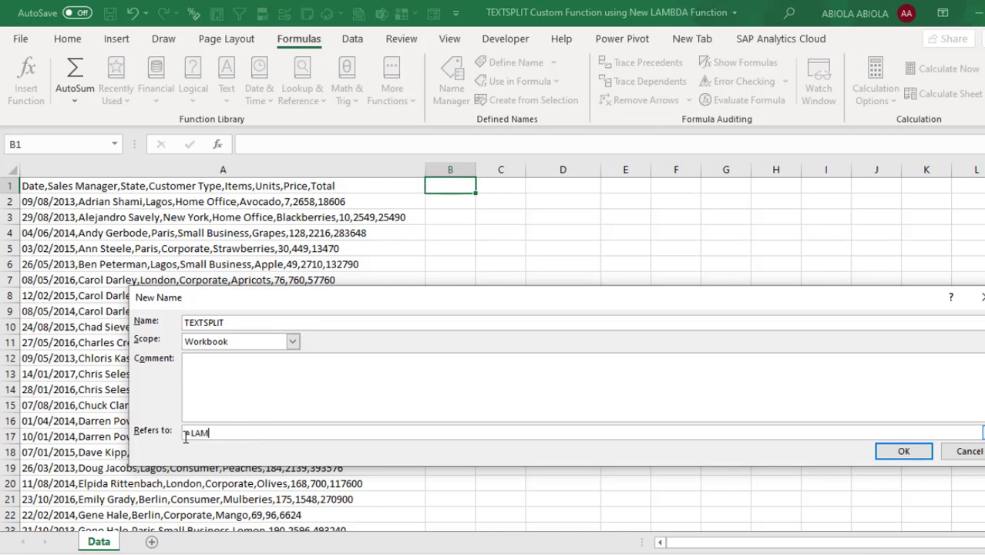
pyautogui.write('BDA(splitmydataintocolumns')
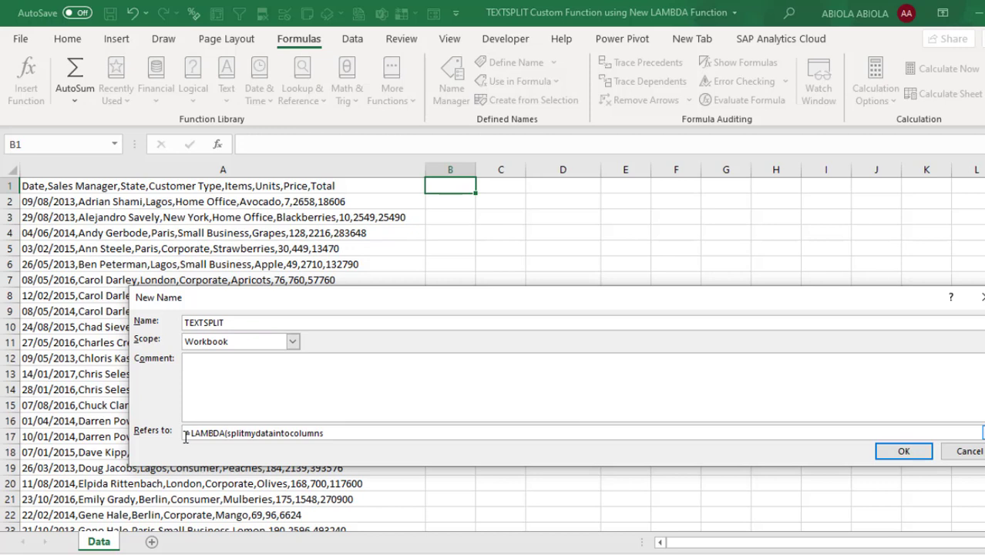
pyautogui.write(',')
pyautogui.write('FILTERXML(')
pyautogui.write('"<Y>')
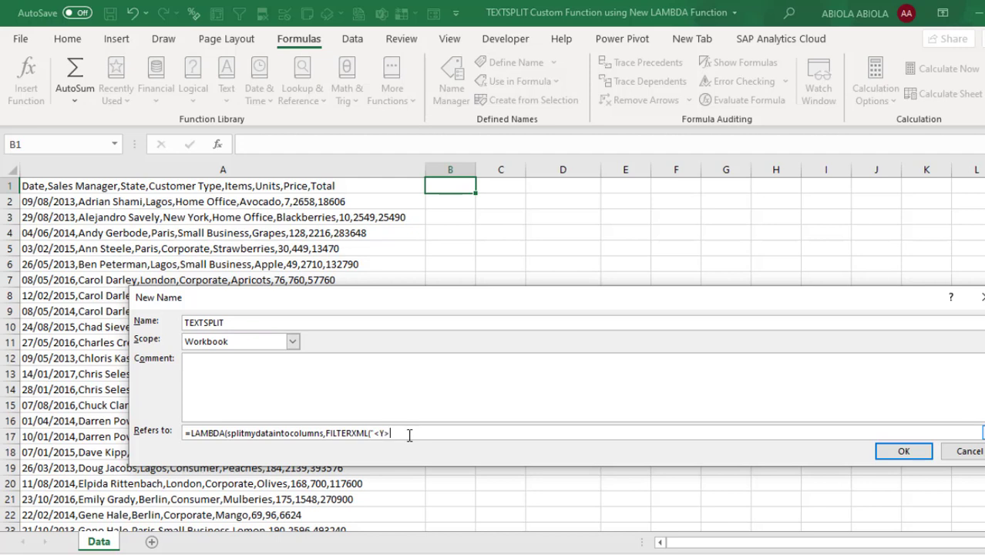
pyautogui.write('<Z>"&SUBSTITUTE(')
# Step: Add relative A1 to SUBSTITUTE, replacing commas with "</Z><Z>", closing tags, and the "//Z" path
pyautogui.click(219, 192)
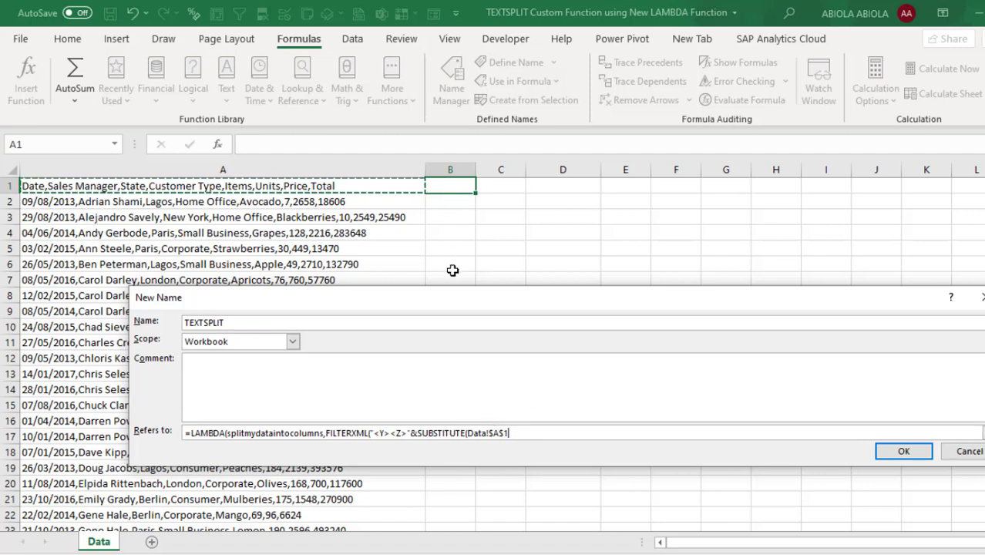
pyautogui.press('F4')
pyautogui.press('F4')
pyautogui.press('F4')
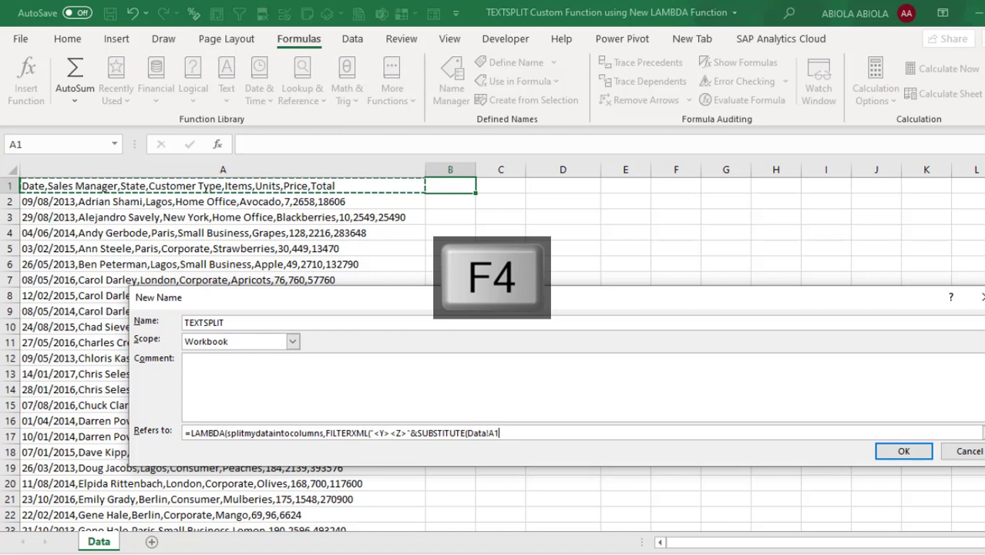
pyautogui.write(',')
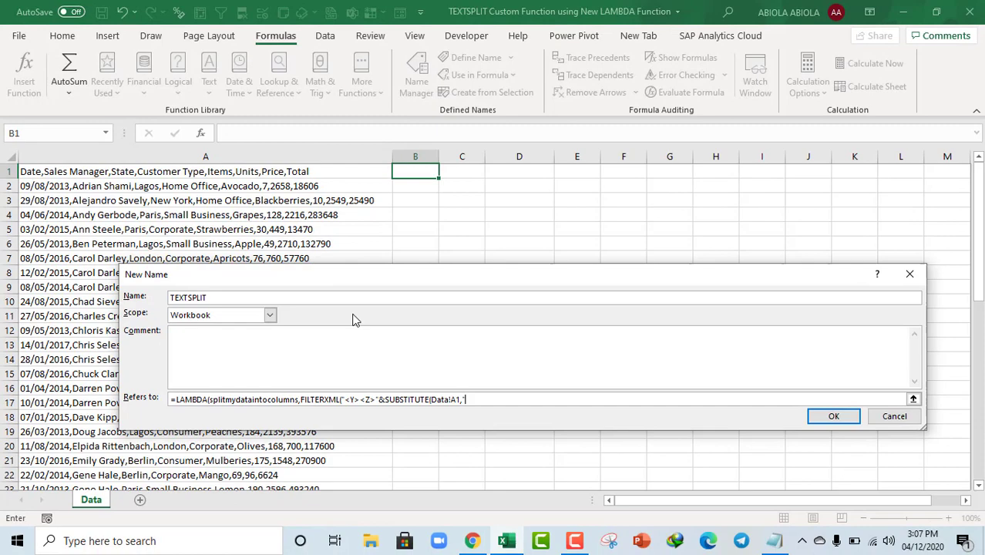
pyautogui.write('",')
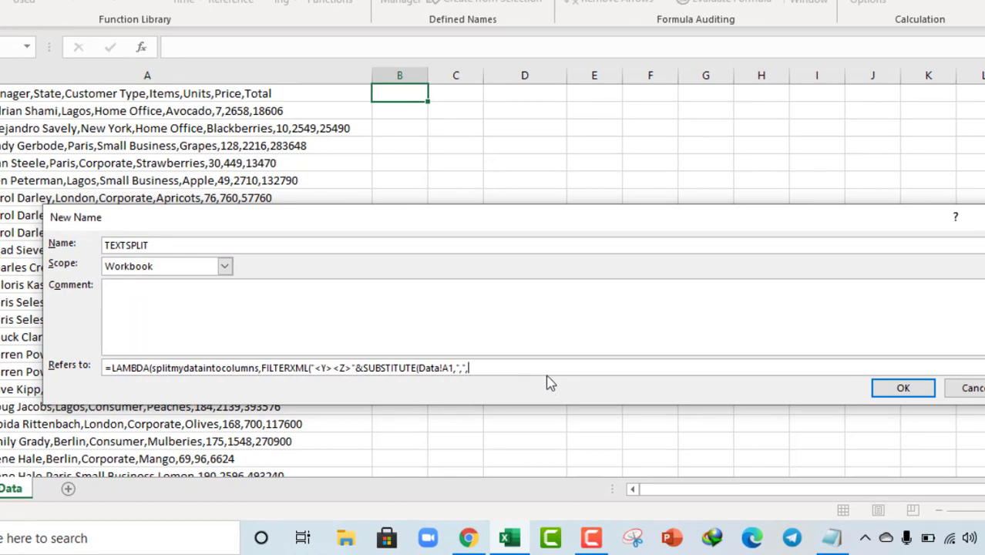
pyautogui.write('"</Z><Z>")&')
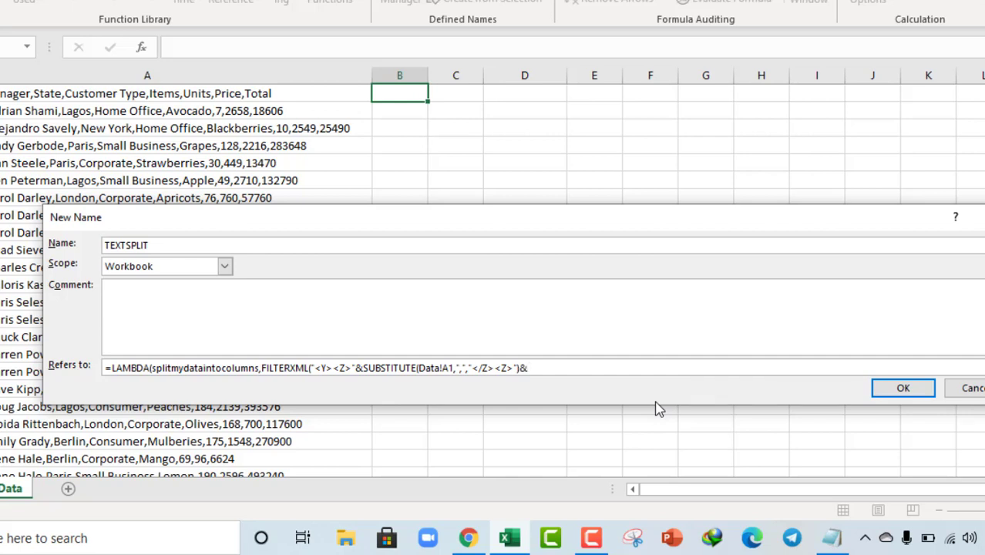
pyautogui.write('"</Z><Y>"')
pyautogui.write(',"//Z')
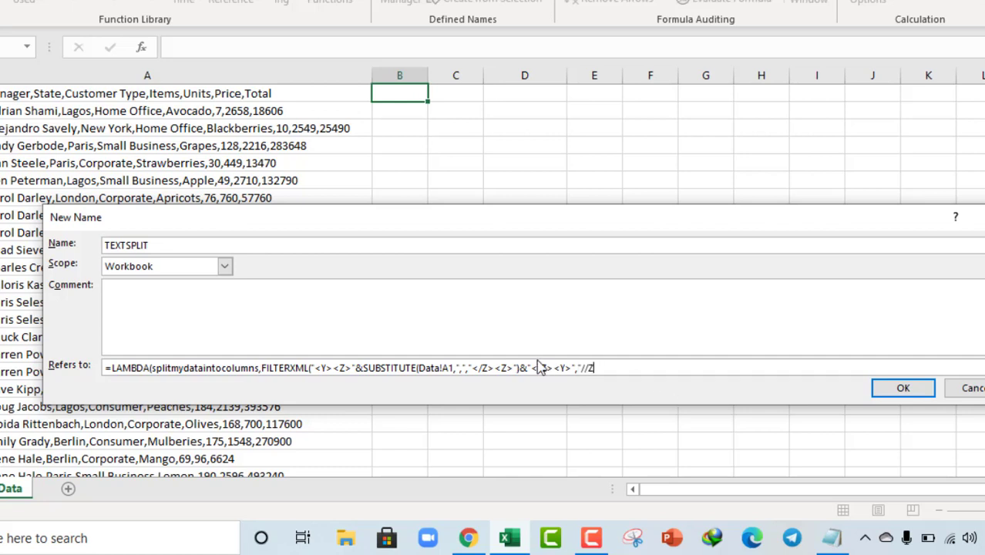
pyautogui.write('"))')
# Step: Wrap the FILTERXML expression in TRANSPOSE( with a closing bracket at the end
pyautogui.click(262, 368)
pyautogui.write('TRANSPOS')
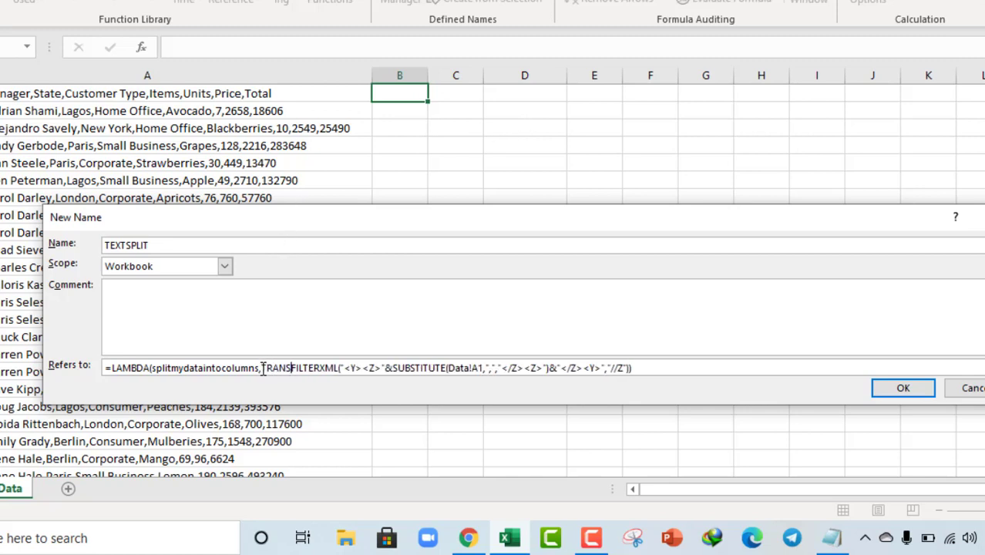
pyautogui.write('E')
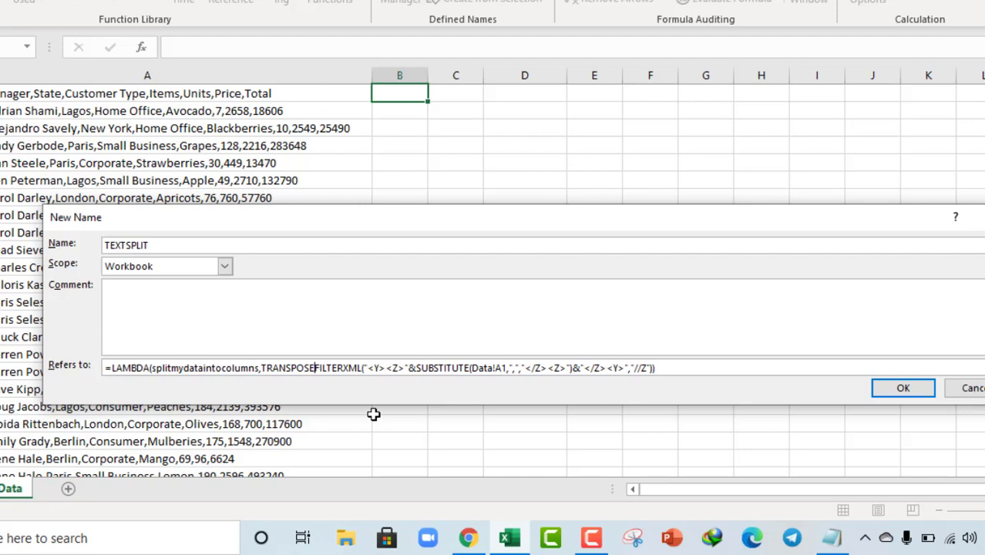
pyautogui.write('(')
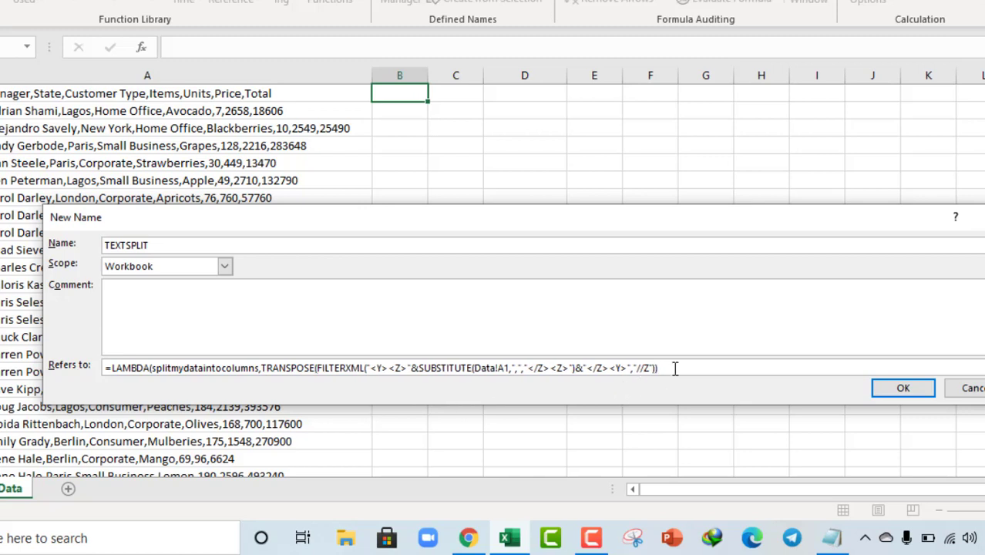
pyautogui.click(674, 369)
pyautogui.write(')')
# Step: Save the TEXTSPLIT name definition and return to the worksheet
pyautogui.click(917, 390)
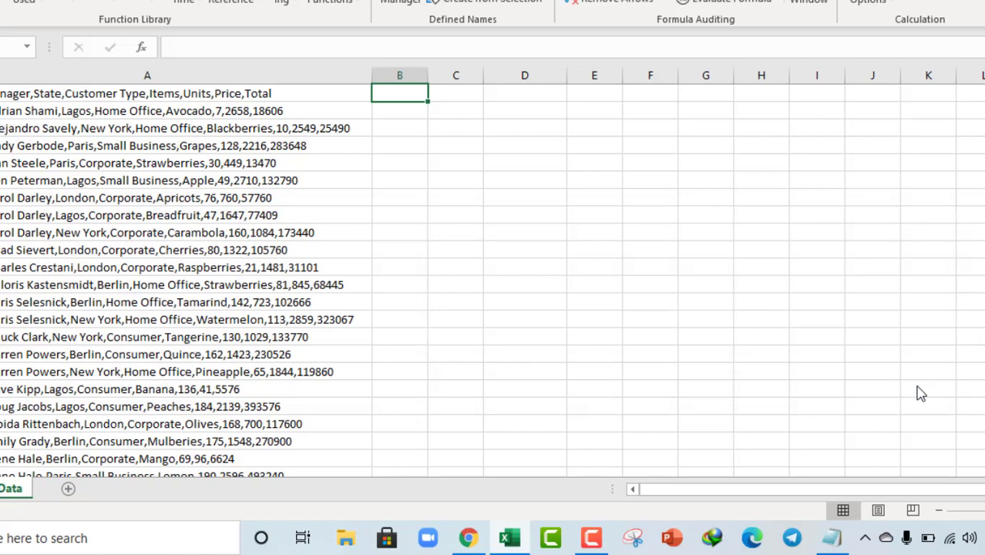
pyautogui.click(286, 193)
pyautogui.click(498, 165)
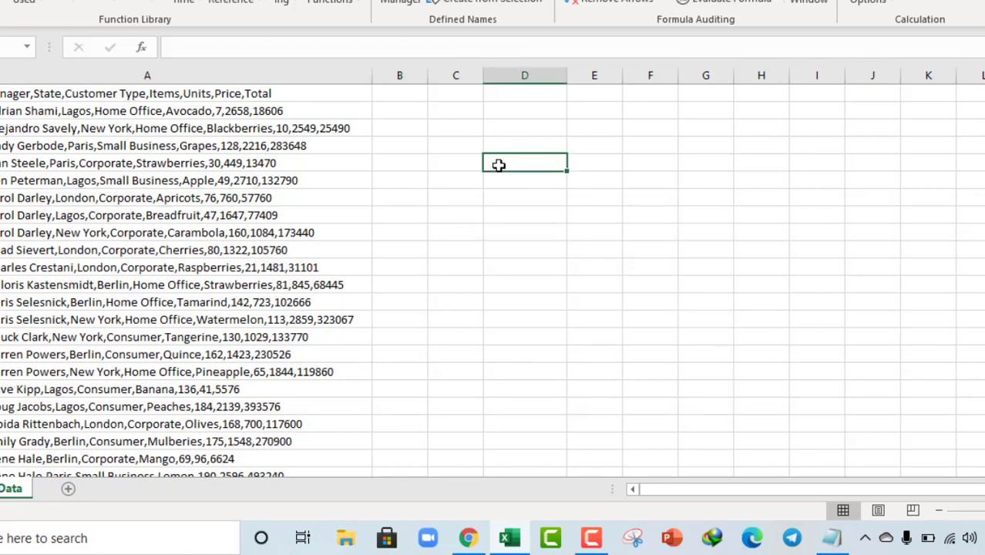
# Step: Test =TEXTSPLIT(A1) in B1, see the #VALUE! error, and delete it
pyautogui.click(385, 94)
pyautogui.write('=')
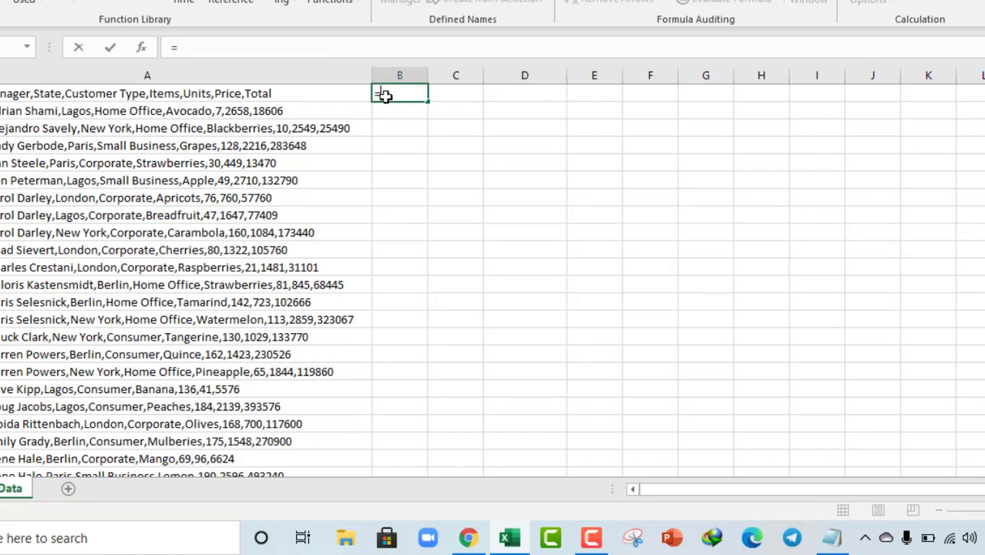
pyautogui.write('TEX')
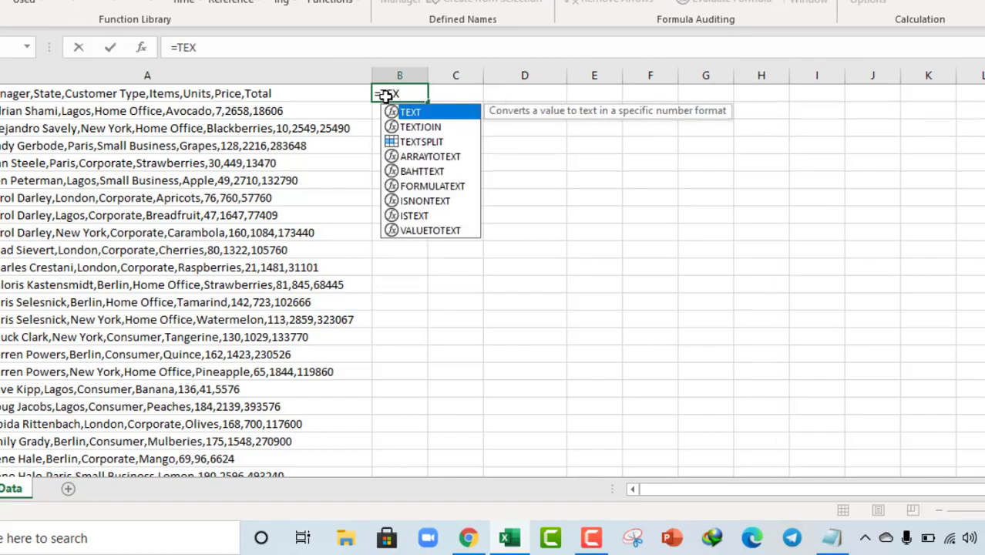
pyautogui.press('Down')
pyautogui.press('Down')
pyautogui.press('Tab')
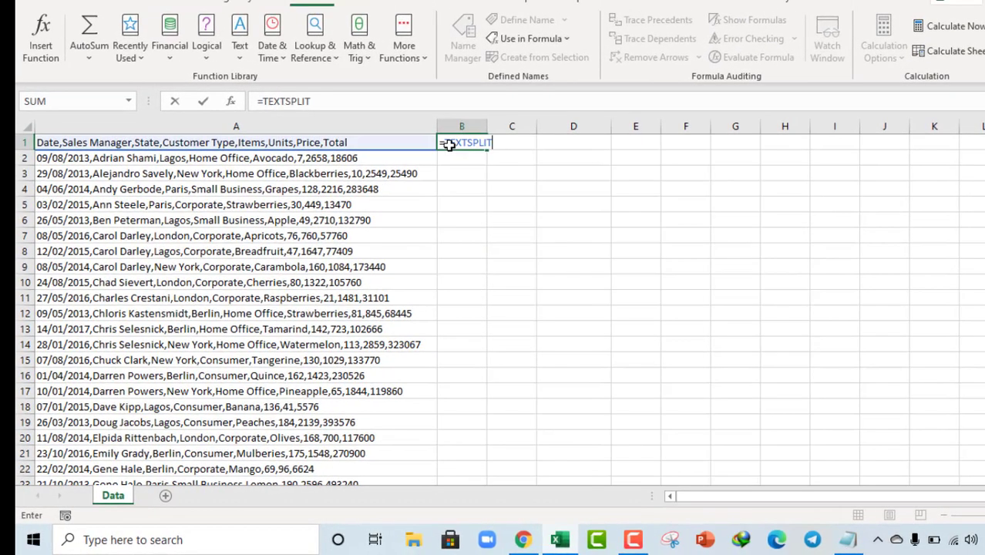
pyautogui.write('(')
pyautogui.click(394, 143)
pyautogui.write(')')
pyautogui.hotkey('ctrl', 'Return')
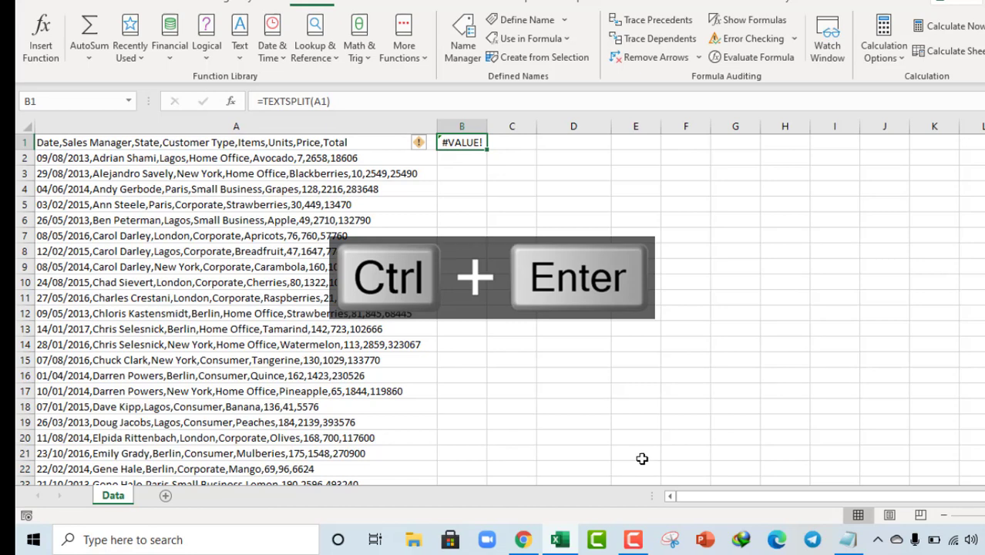
pyautogui.press('Delete')
# Step: In Name Manager, replace TEXTSPLIT's Sheet1!A1 reference with relative Data!A1 and close
pyautogui.click(463, 43)
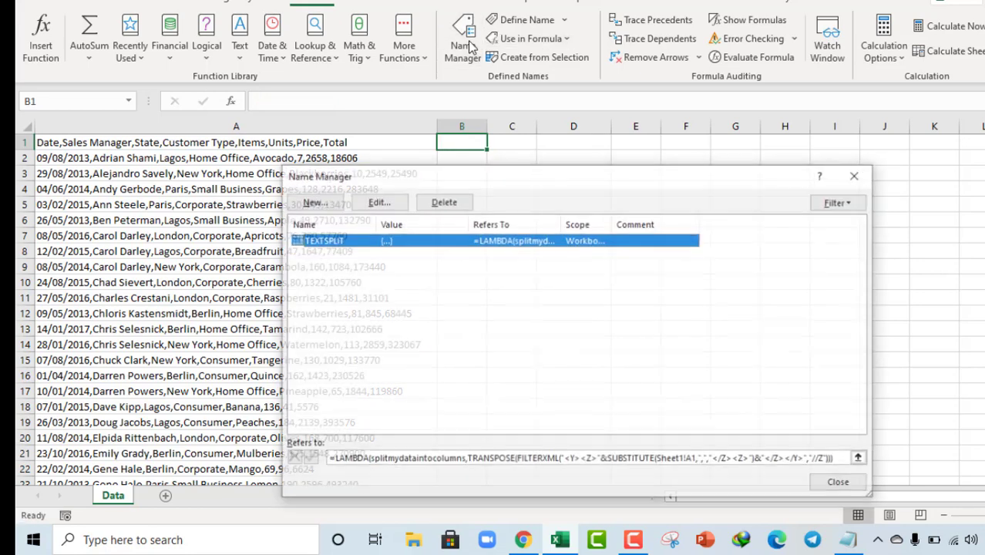
pyautogui.click(693, 459)
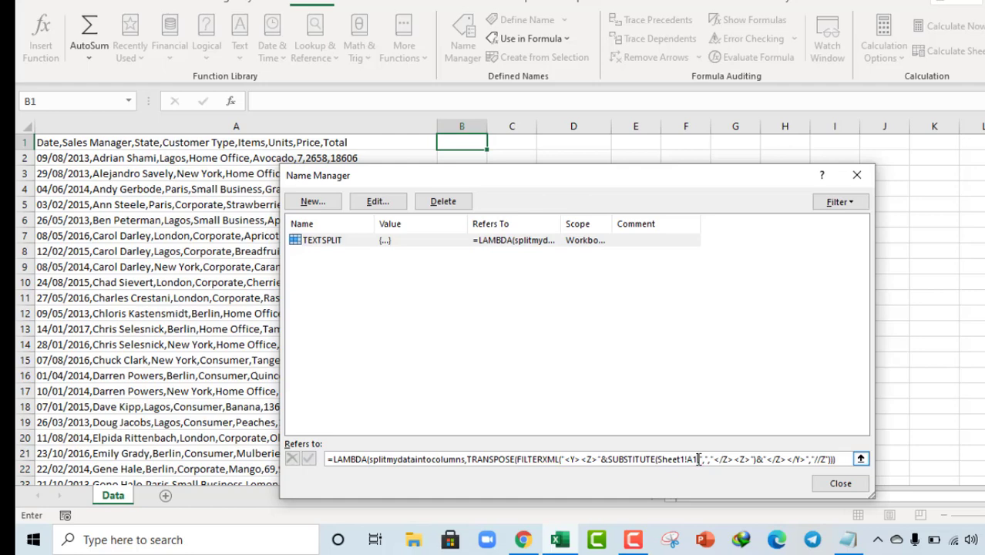
pyautogui.press('BackSpace')
pyautogui.press('BackSpace')
pyautogui.press('BackSpace')
pyautogui.press('BackSpace')
pyautogui.press('BackSpace')
pyautogui.press('BackSpace')
pyautogui.press('BackSpace')
pyautogui.press('BackSpace')
pyautogui.press('BackSpace')
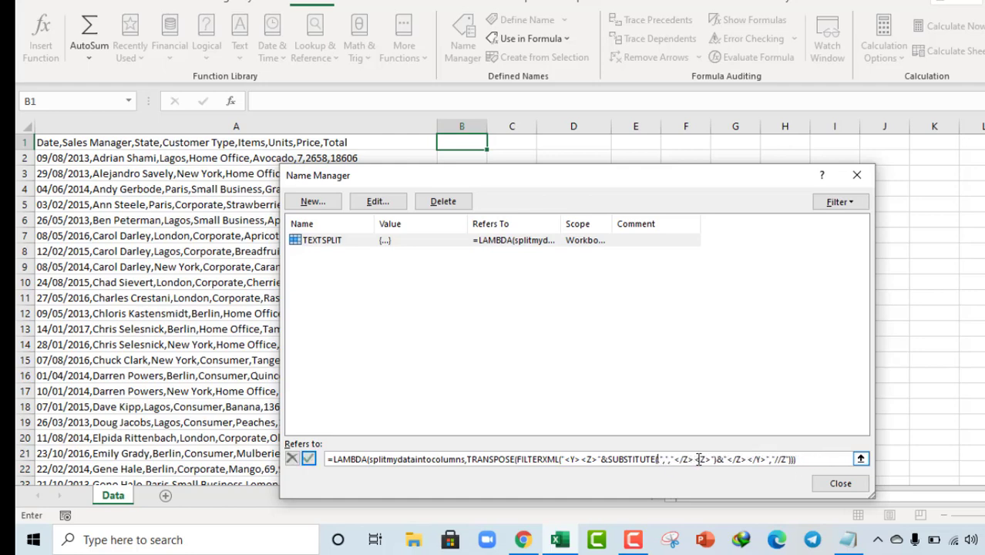
pyautogui.click(151, 143)
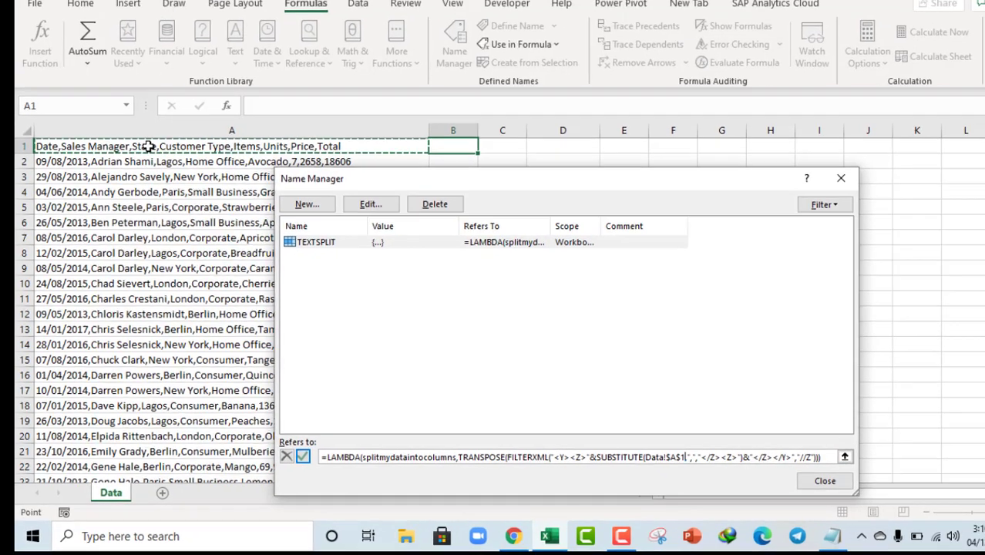
pyautogui.press('F4')
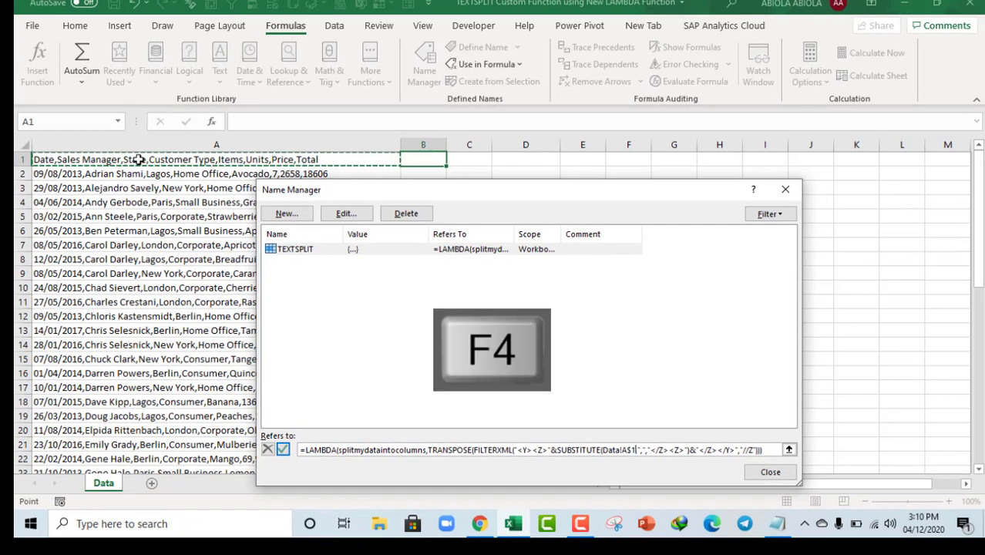
pyautogui.press('F4')
pyautogui.press('F4')
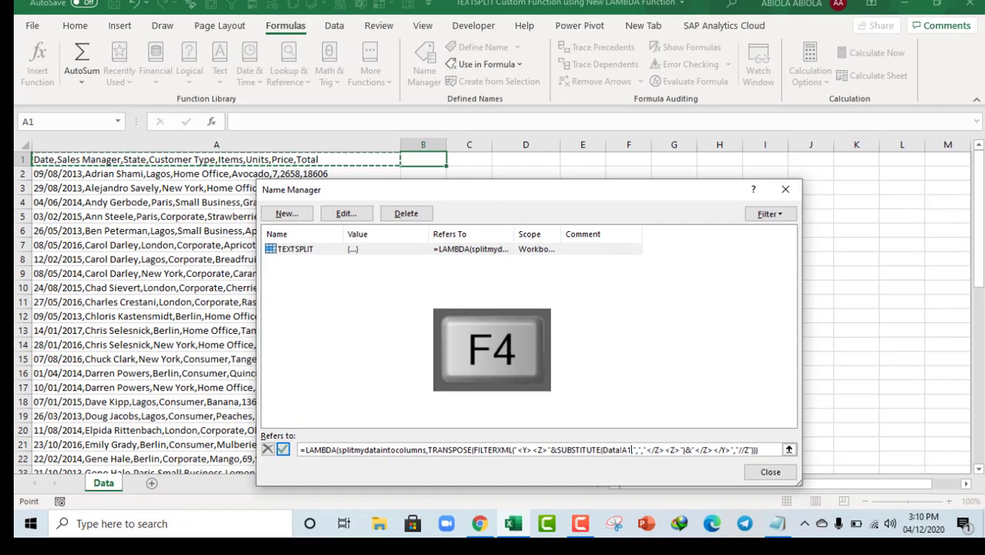
pyautogui.click(771, 472)
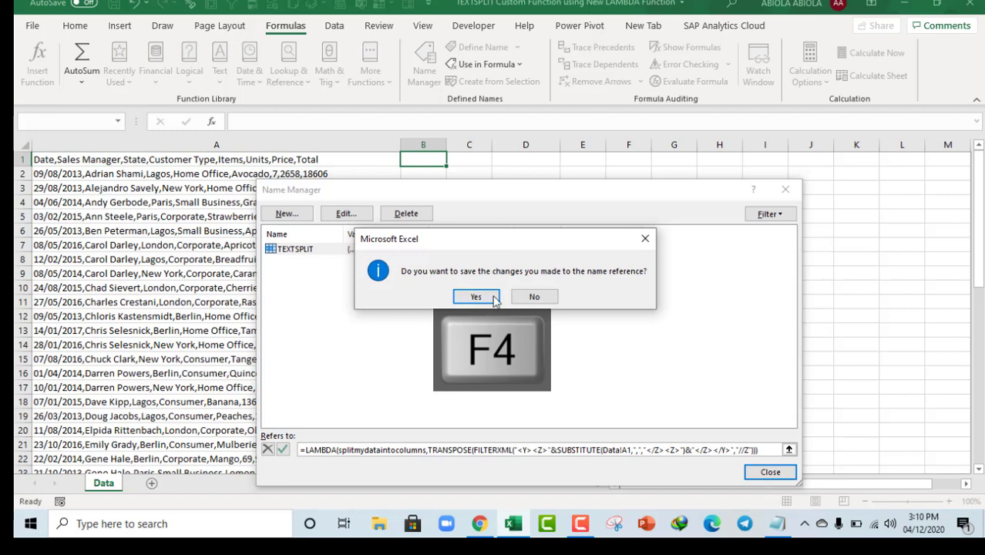
# Step: Confirm the name change, then enter =TEXTSPLIT(A1) in B1 to spill headers into B1:I1
pyautogui.click(476, 297)
pyautogui.write('=tex')
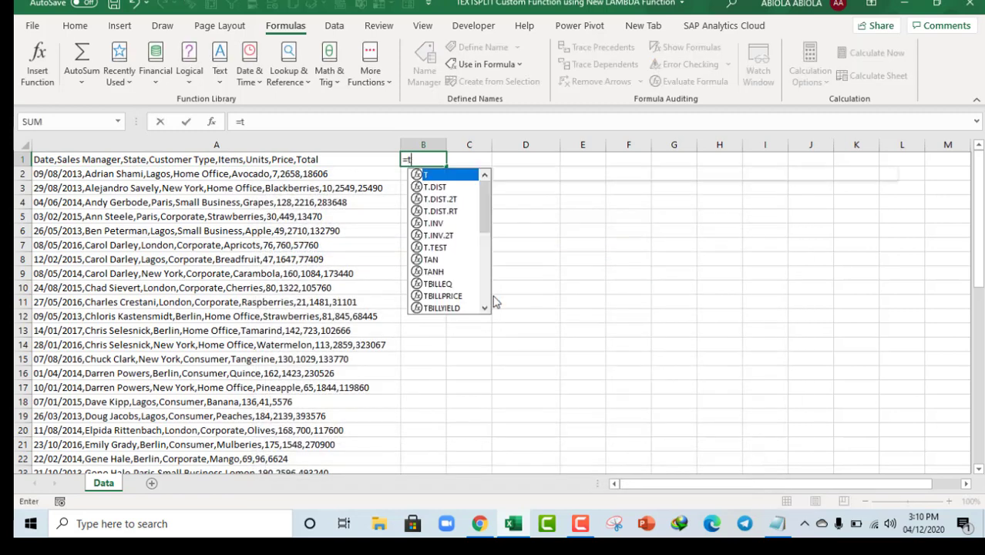
pyautogui.press('Down')
pyautogui.press('Down')
pyautogui.press('Tab')
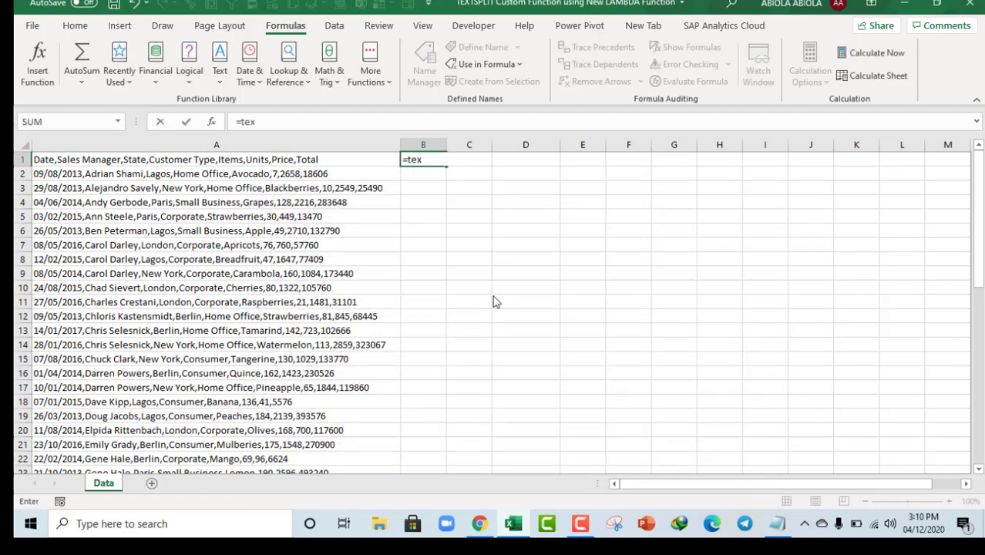
pyautogui.write('(')
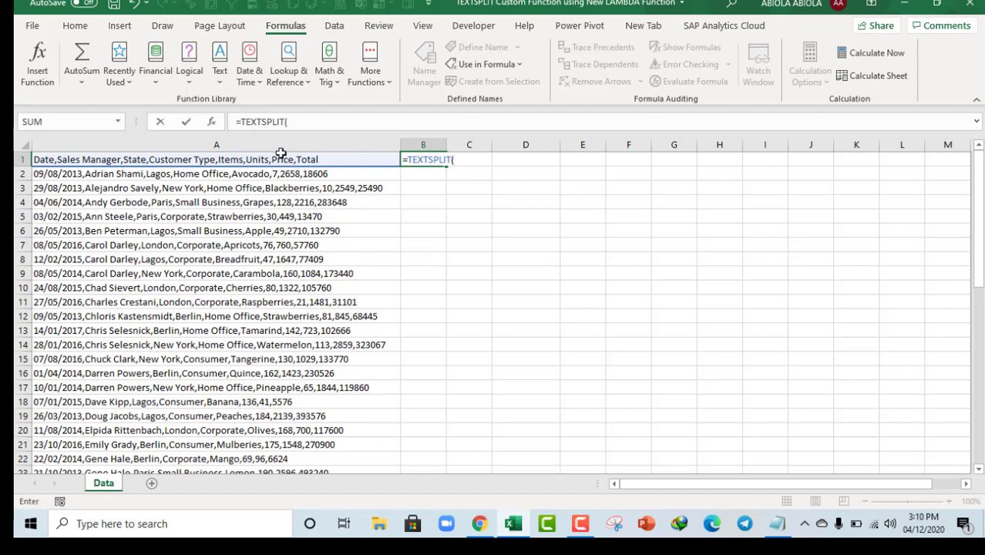
pyautogui.click(279, 160)
pyautogui.write(')')
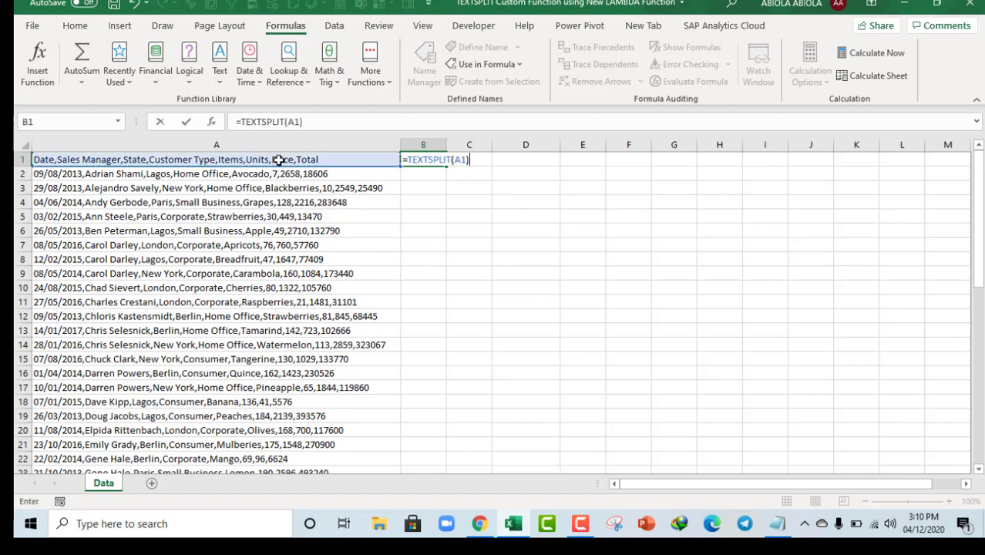
pyautogui.hotkey('ctrl', 'Return')
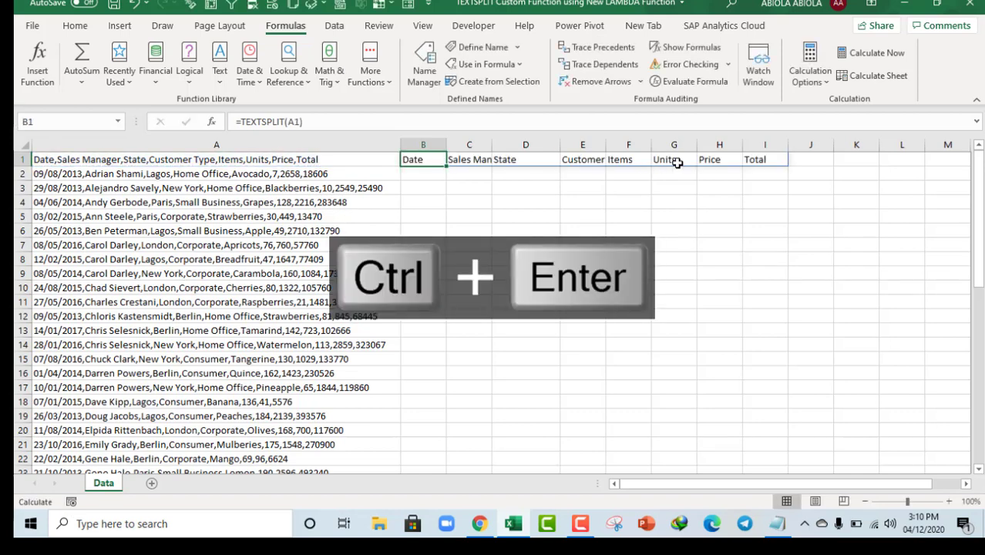
# Step: Fill the B1 TEXTSPLIT formula down to B50 and select the date cells B2:B50
pyautogui.moveTo(447, 166); pyautogui.dragTo(422, 447)
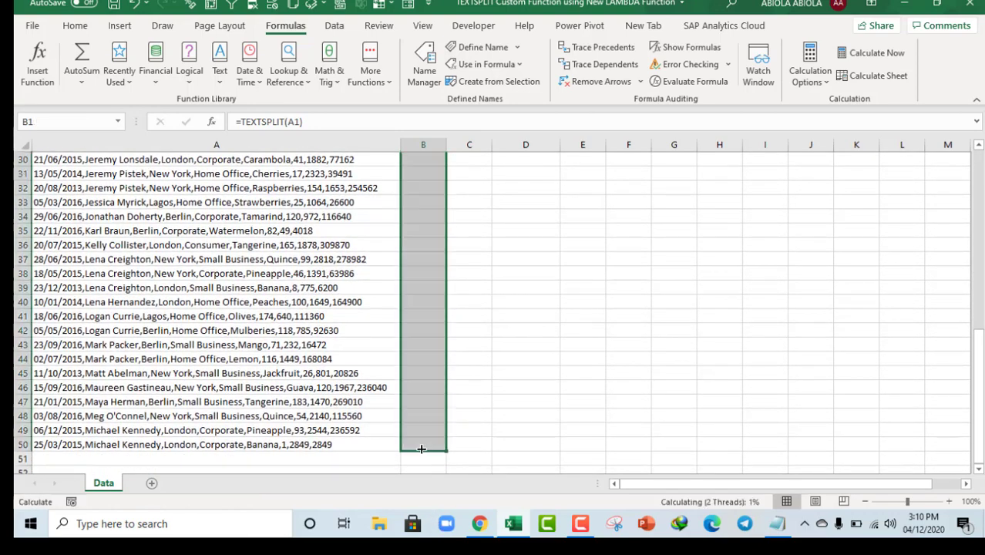
pyautogui.click(422, 402)
pyautogui.hotkey('ctrl', 'Up')
pyautogui.press('Down')
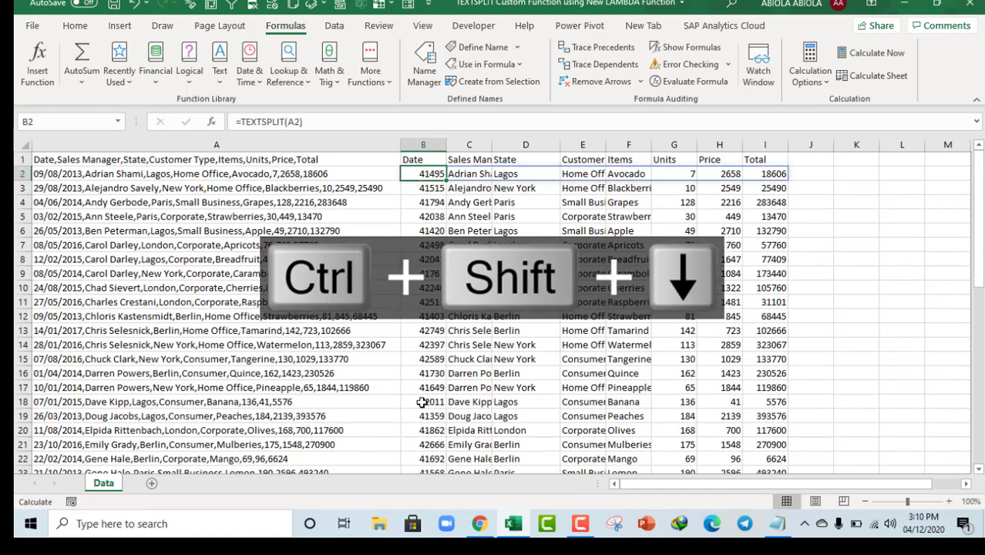
pyautogui.hotkey('ctrl', 'shift', 'Down')
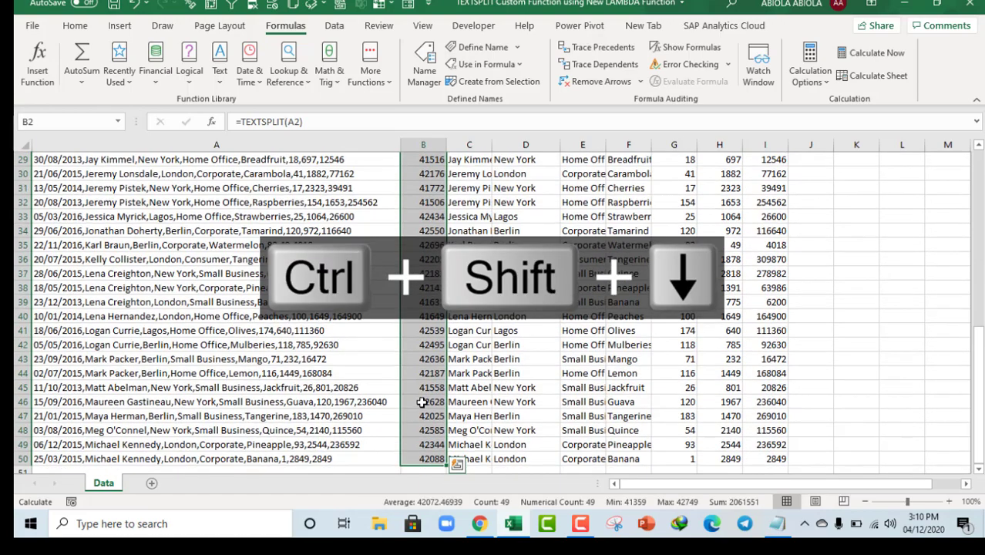
# Step: Apply the Short Date number format to B2:B50, so dates show like 09/08/2013
pyautogui.click(75, 25)
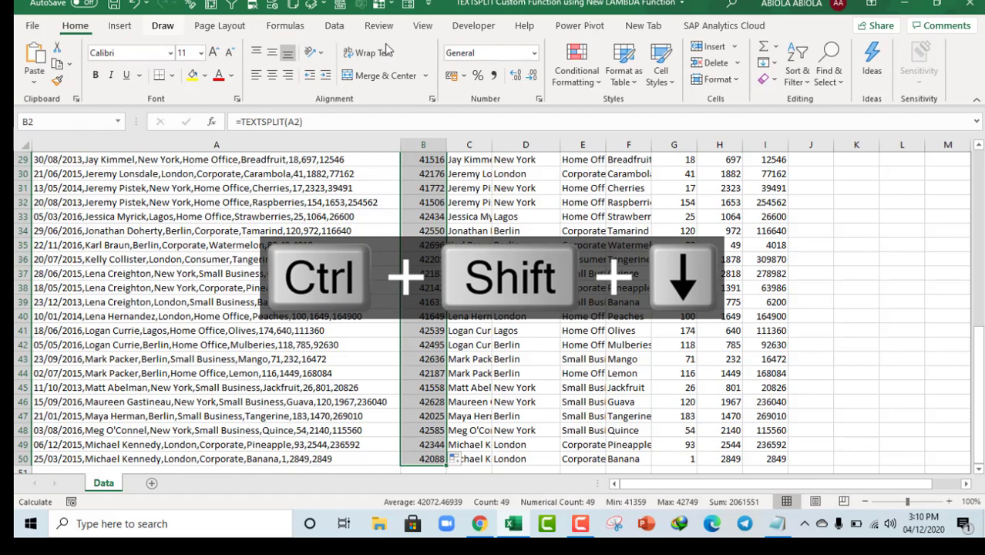
pyautogui.click(534, 53)
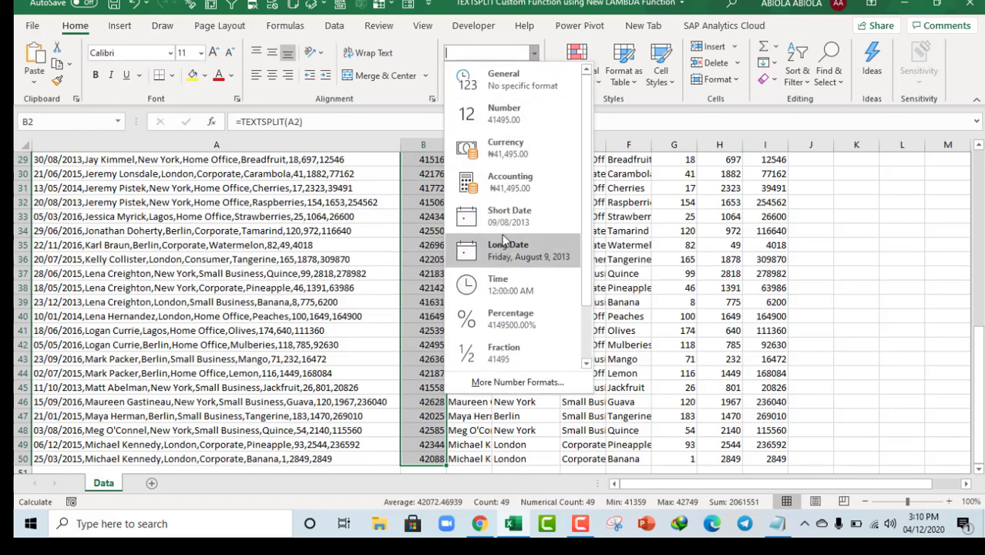
pyautogui.click(508, 216)
pyautogui.scroll(10, 463, 208)
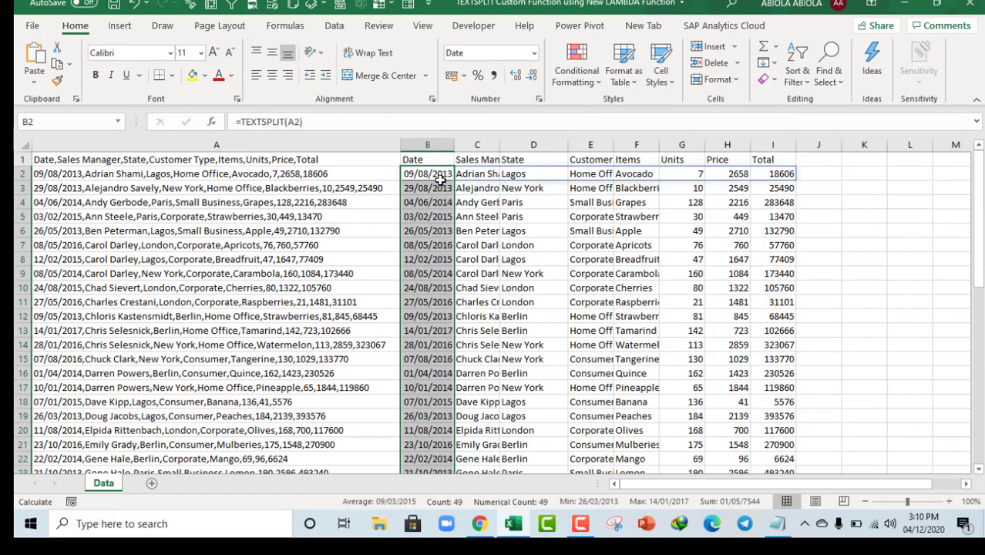
pyautogui.click(428, 159)
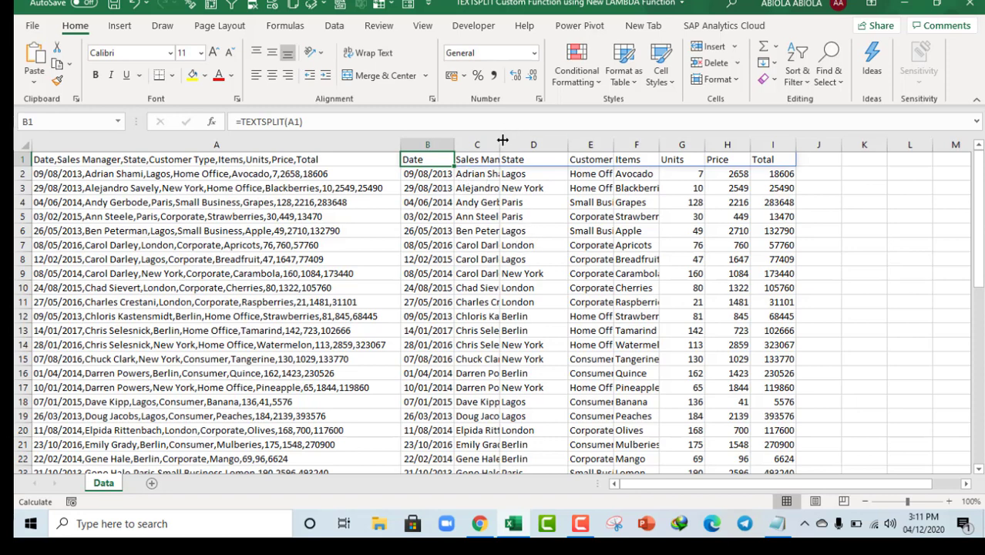
# Step: Widen column C to show the full Sales Manager names, then recalculate the workbook with F9
pyautogui.moveTo(496, 145); pyautogui.dragTo(520, 144)
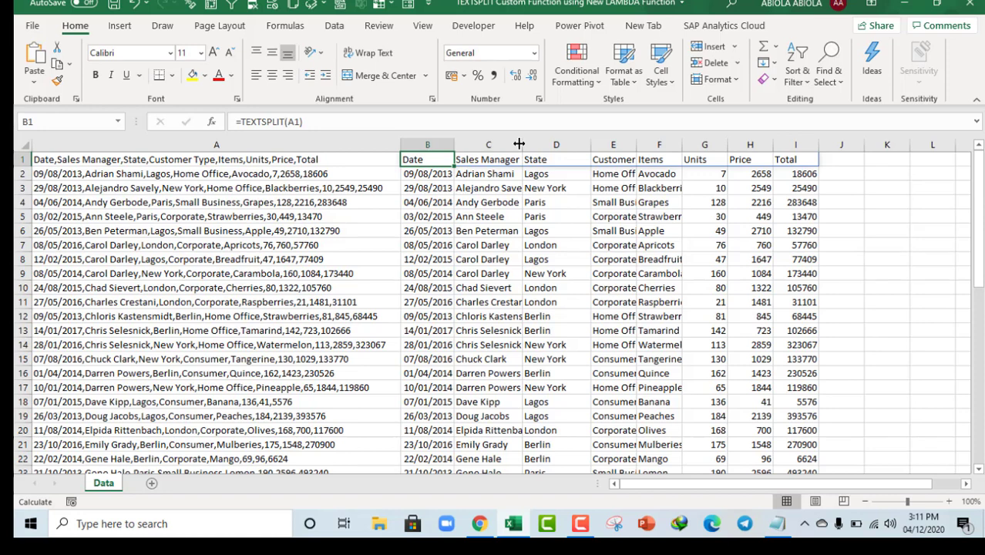
pyautogui.press('F9')
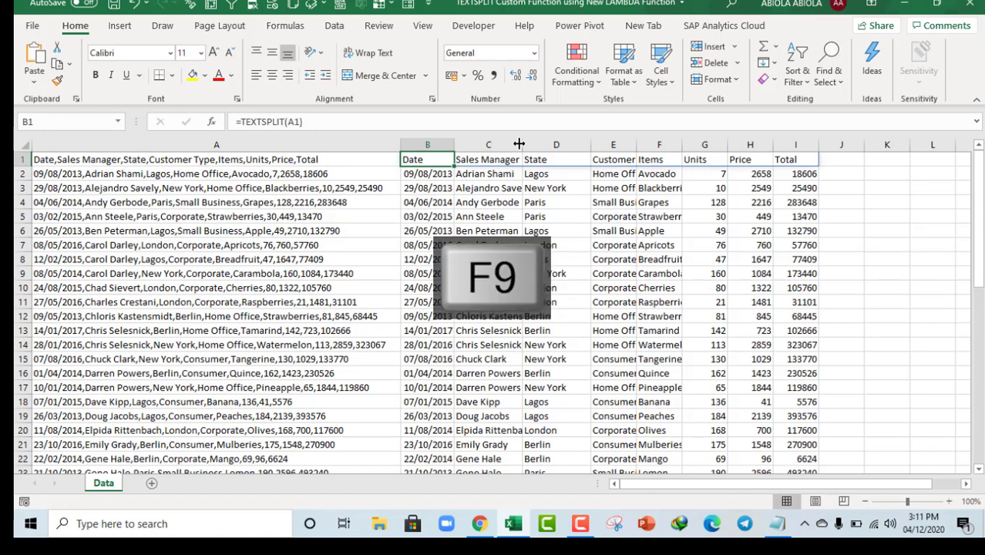